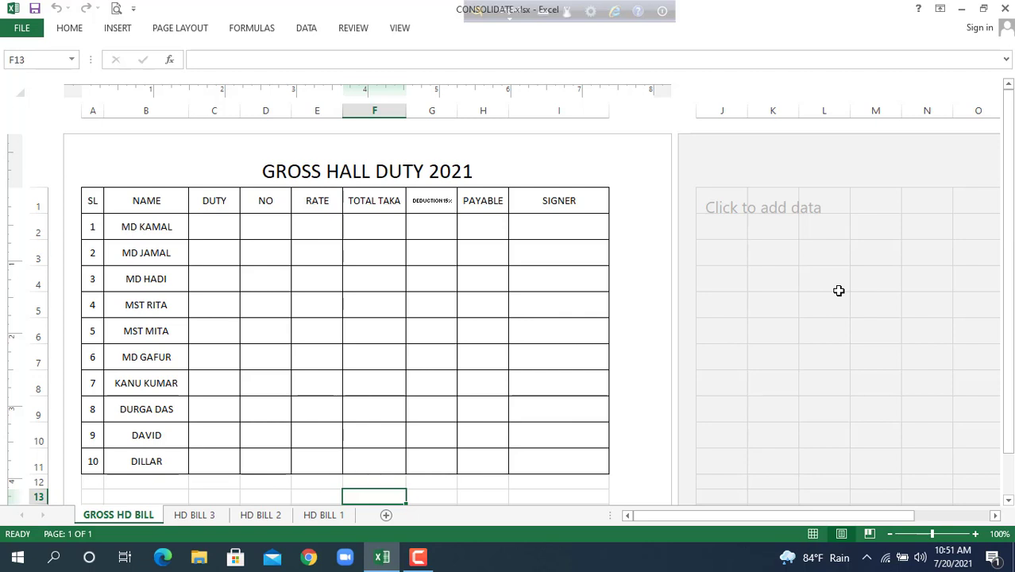
Review the HD BILL 1, 2 and 3 source sheets against the GROSS HD BILL summary.
{"action": "left_click", "coordinate": [307, 516]}
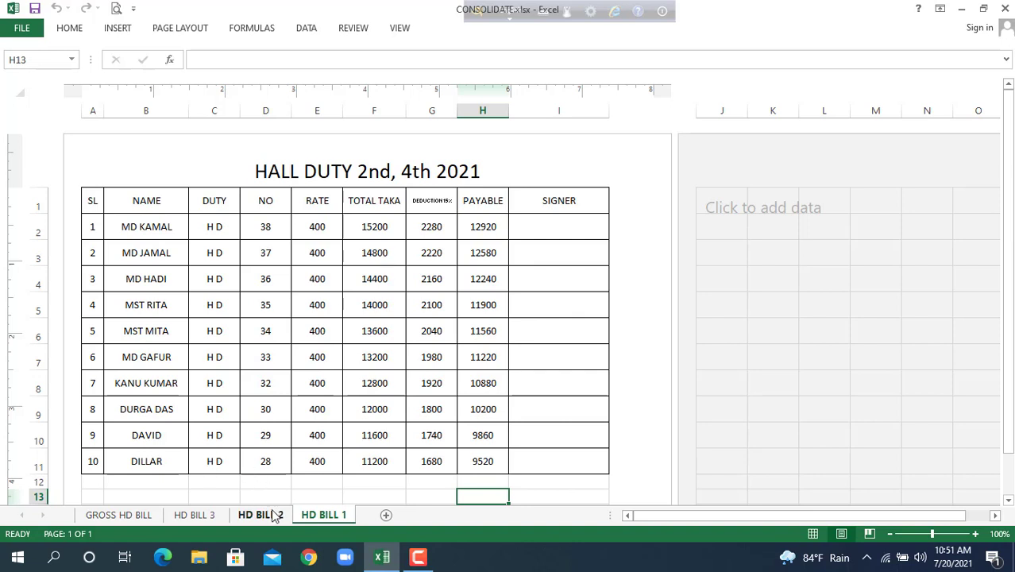
{"action": "left_click", "coordinate": [270, 516]}
{"action": "left_click", "coordinate": [194, 515]}
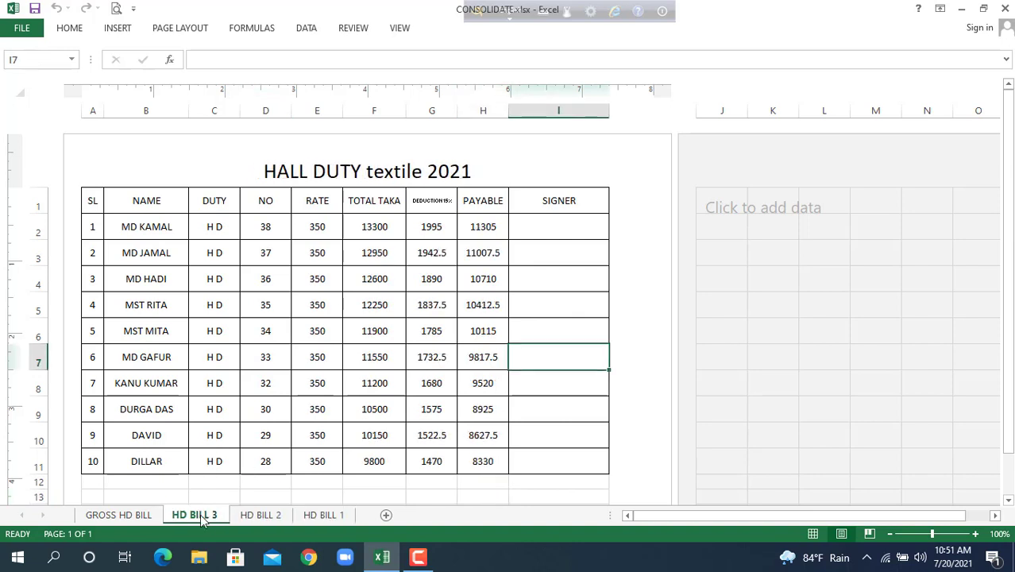
{"action": "left_click", "coordinate": [125, 516]}
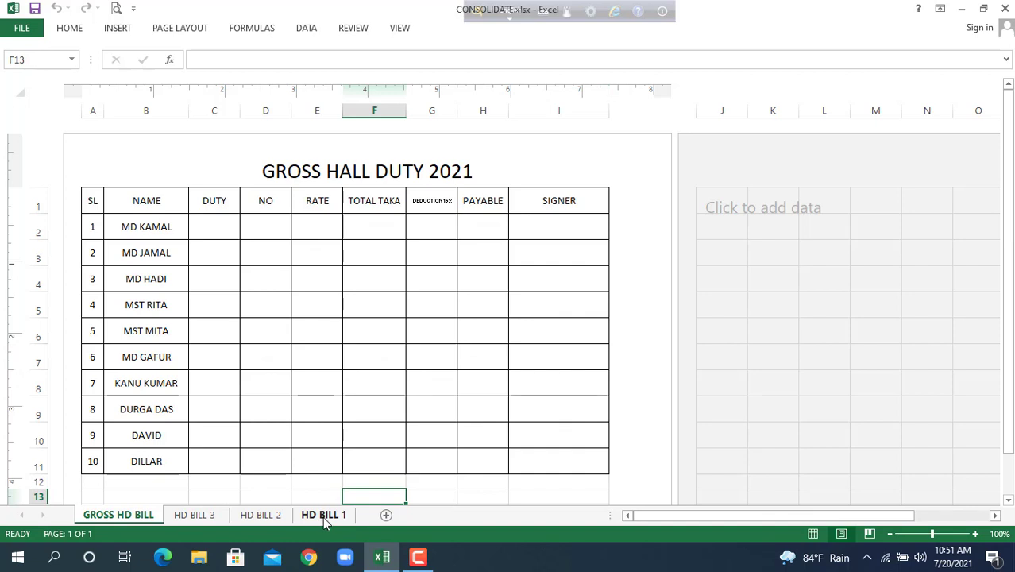
{"action": "left_click", "coordinate": [324, 516]}
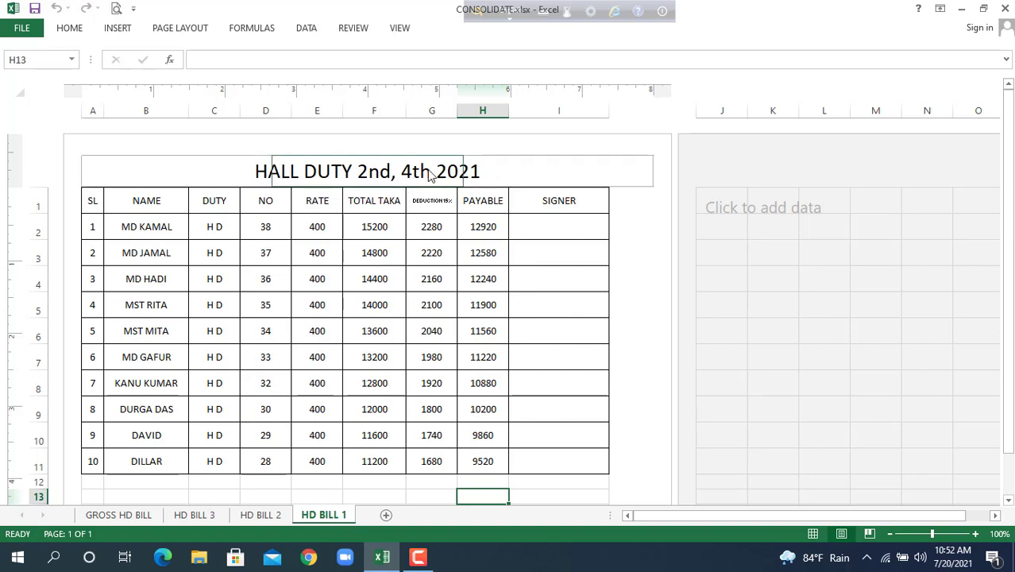
{"action": "left_click", "coordinate": [261, 518]}
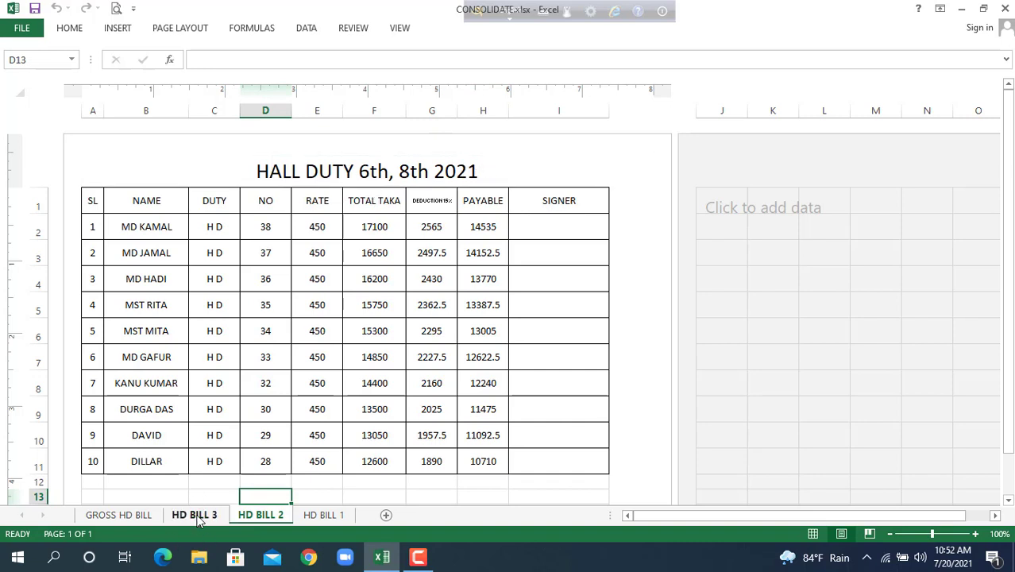
{"action": "left_click", "coordinate": [198, 518]}
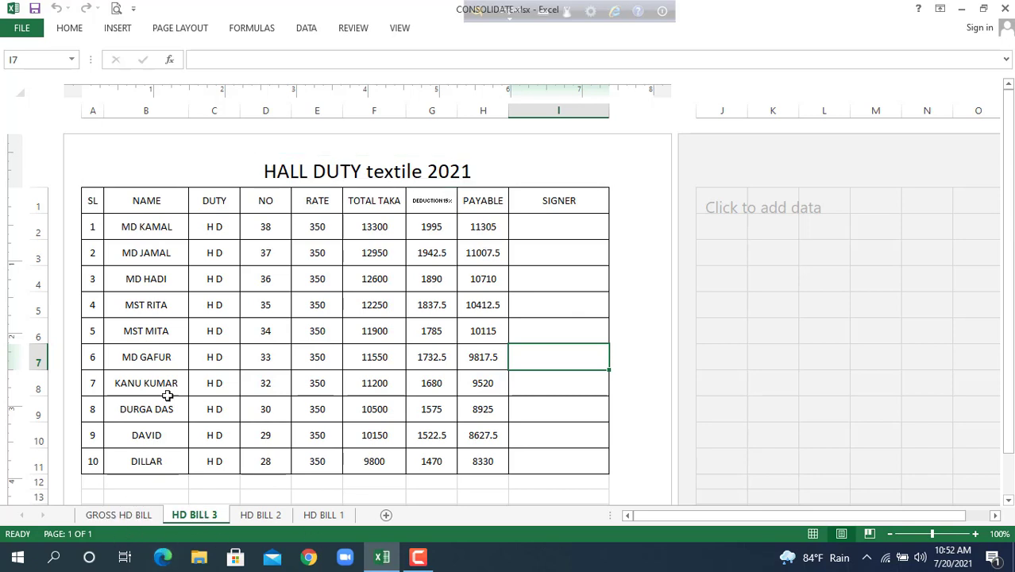
{"action": "left_click", "coordinate": [127, 519]}
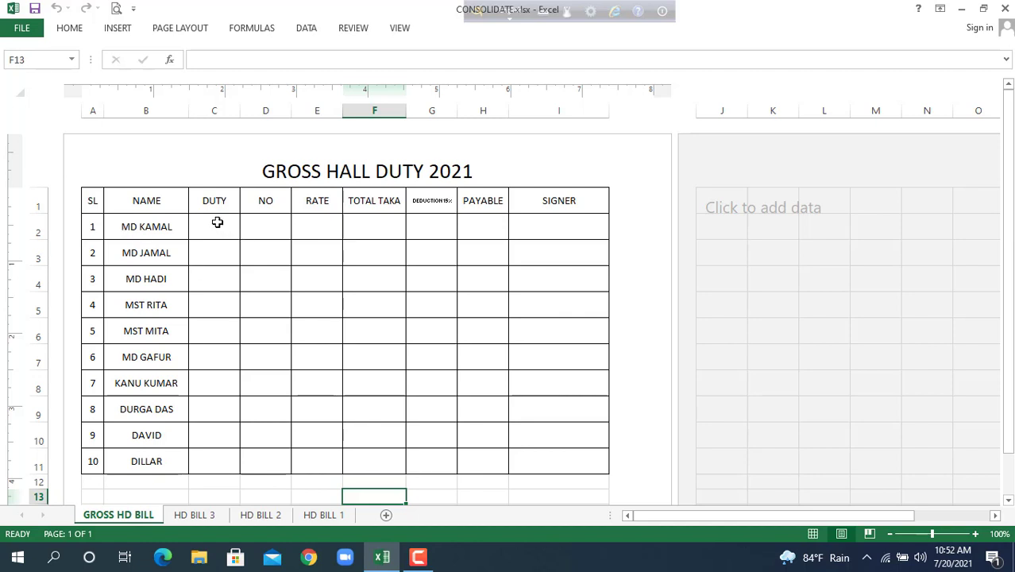
Select the empty C2:I11 range on GROSS HD BILL and open Data > Consolidate.
{"action": "mouse_move", "coordinate": [216, 223]}
{"action": "left_mouse_down"}
{"action": "mouse_move", "coordinate": [338, 448]}
{"action": "mouse_move", "coordinate": [520, 451]}
{"action": "left_mouse_up"}
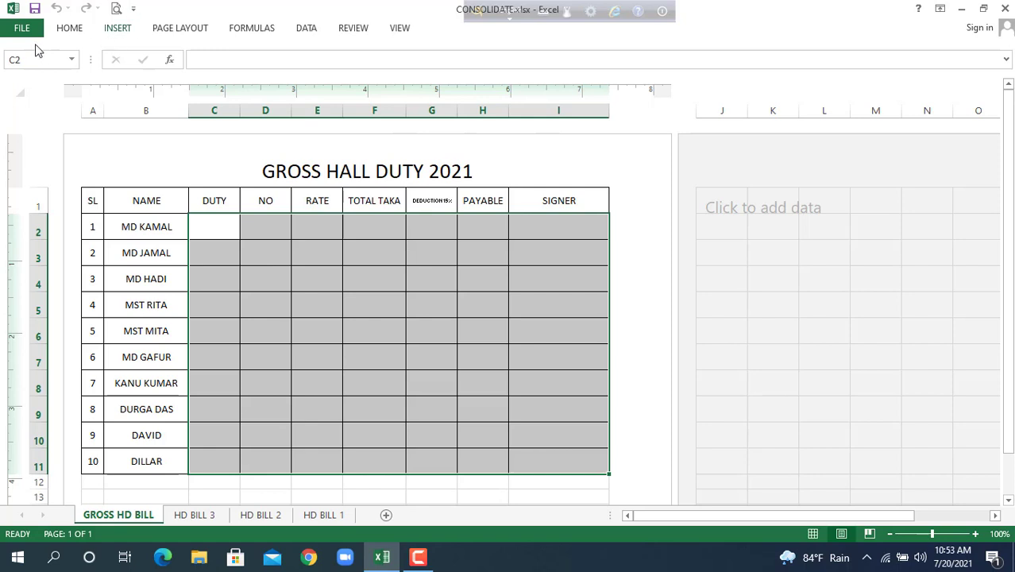
{"action": "left_click", "coordinate": [310, 30]}
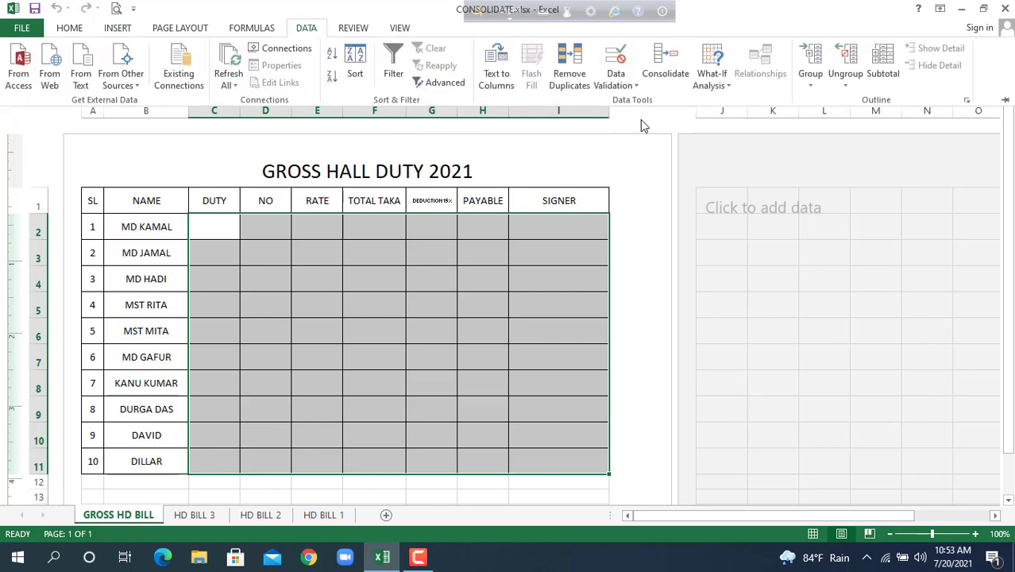
{"action": "left_click", "coordinate": [667, 69]}
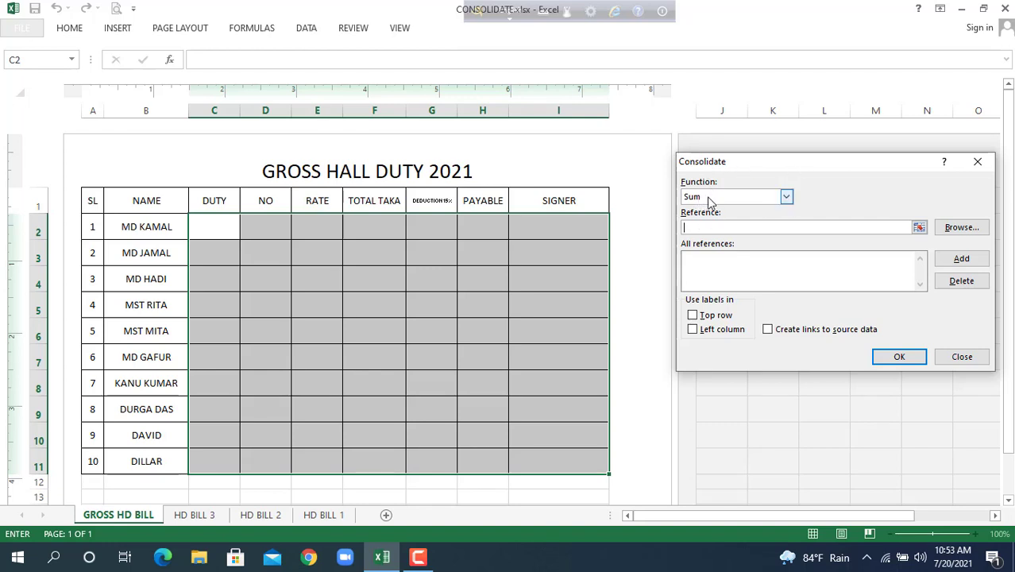
{"action": "left_click", "coordinate": [786, 198]}
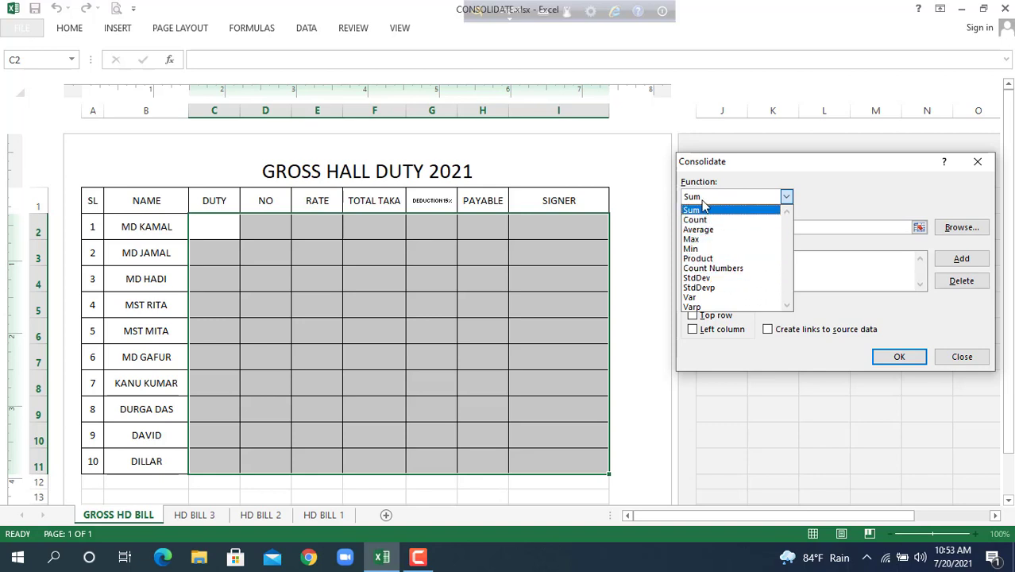
{"action": "left_click", "coordinate": [786, 198]}
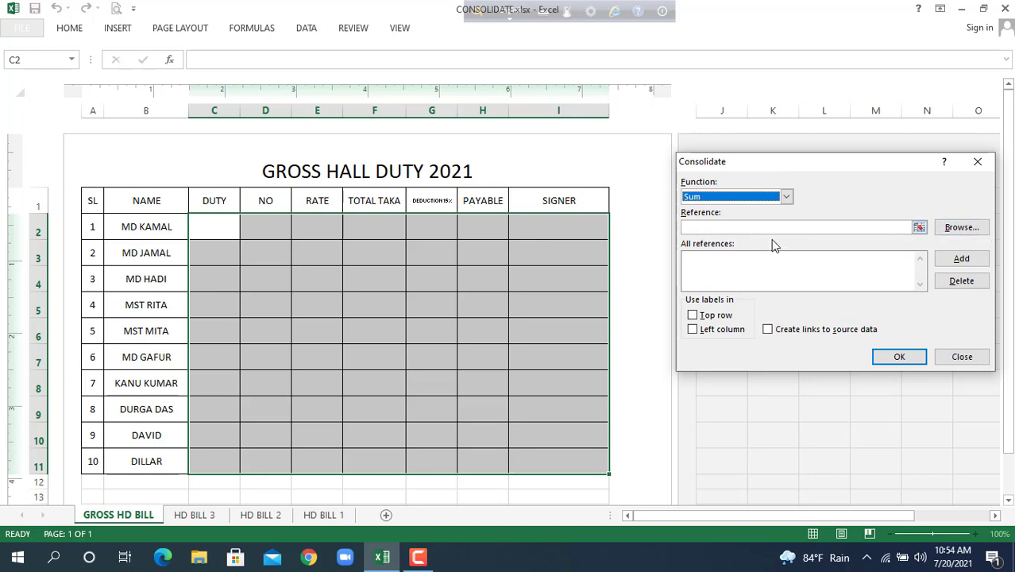
{"action": "left_click", "coordinate": [697, 227]}
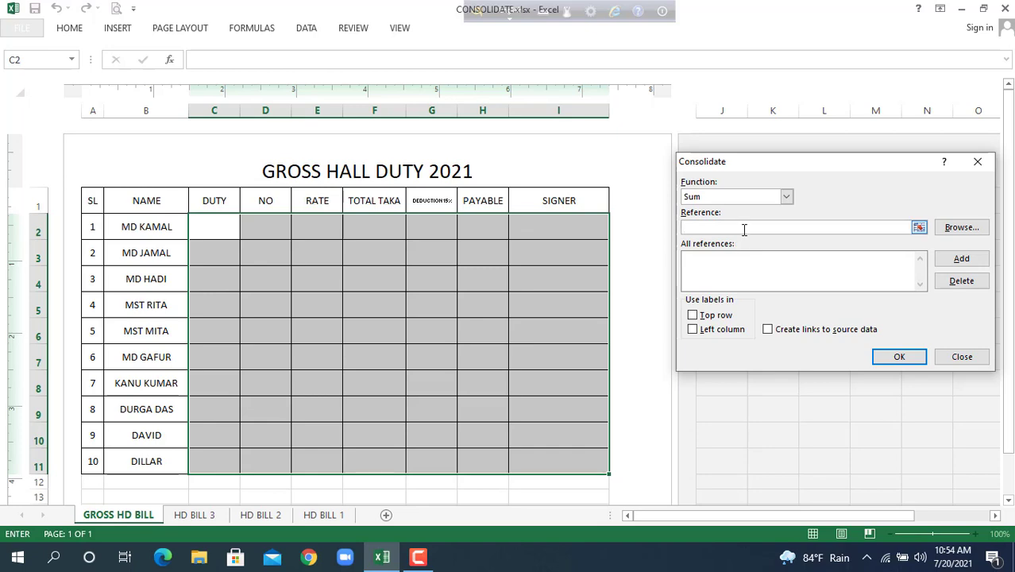
Add HD BILL 1's C2:I11 range as the first consolidation reference.
{"action": "left_click", "coordinate": [333, 514]}
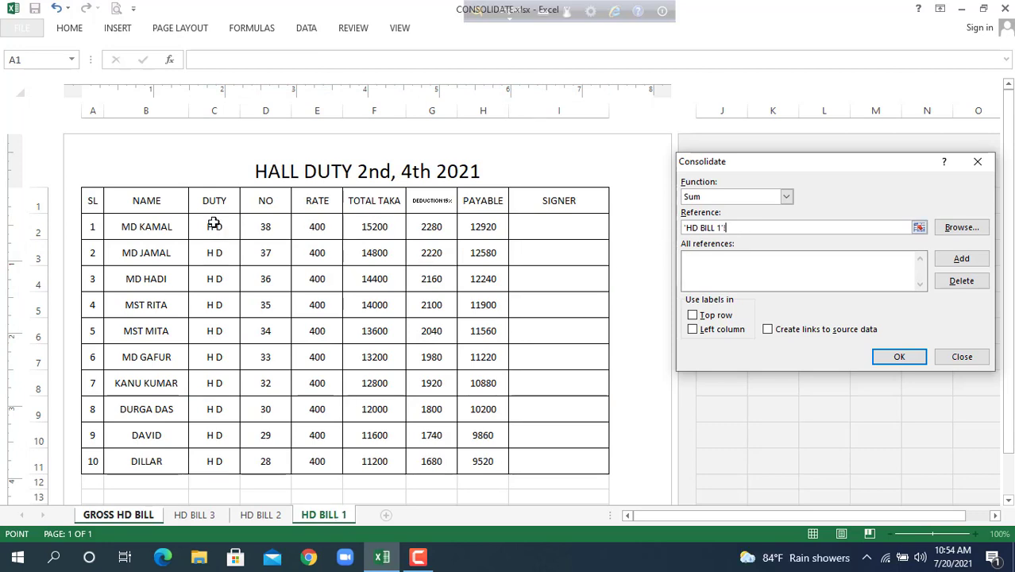
{"action": "left_click_drag", "start_coordinate": [211, 221], "coordinate": [534, 465]}
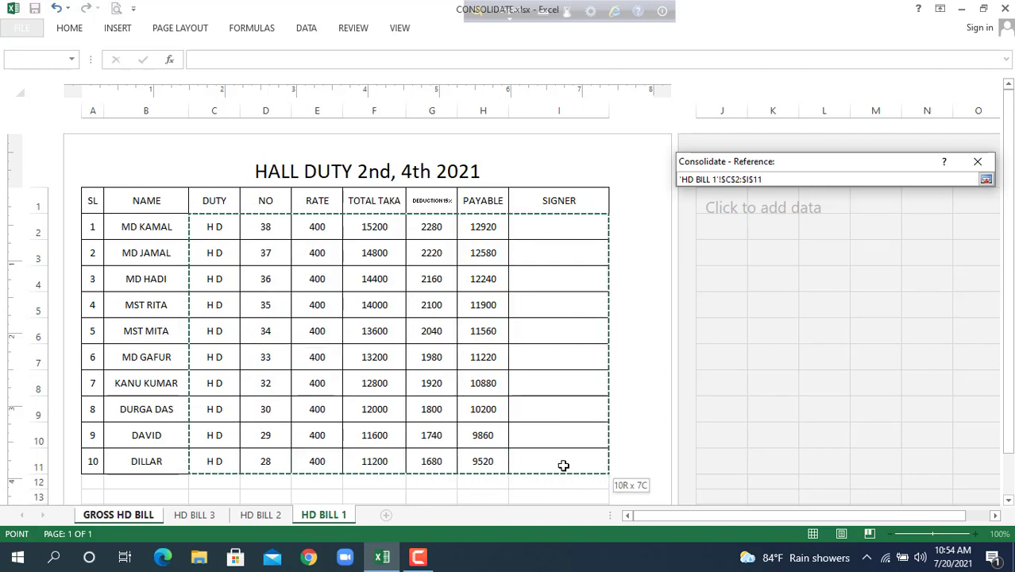
{"action": "left_click_drag", "start_coordinate": [534, 465], "coordinate": [563, 465]}
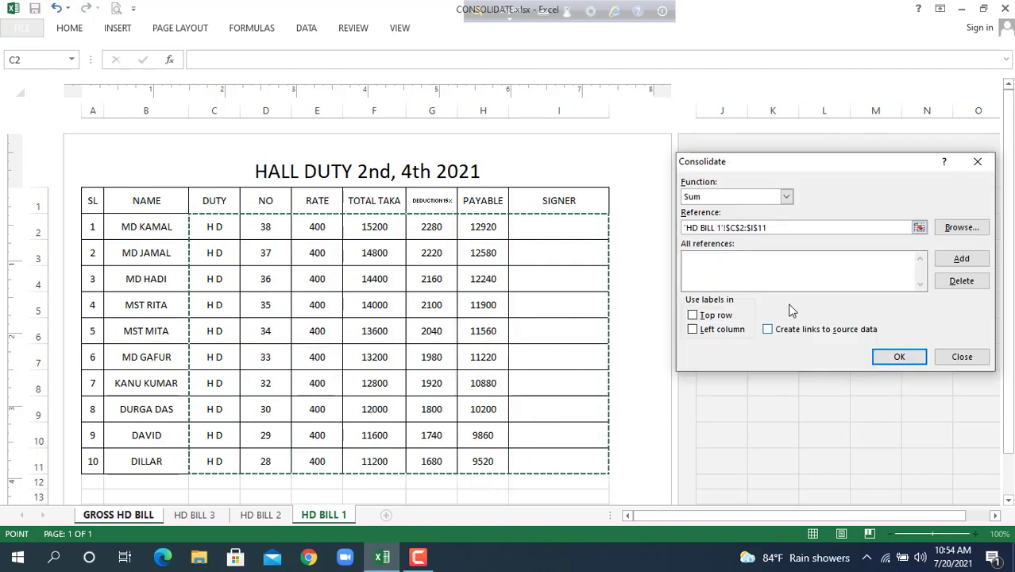
{"action": "left_click", "coordinate": [964, 260]}
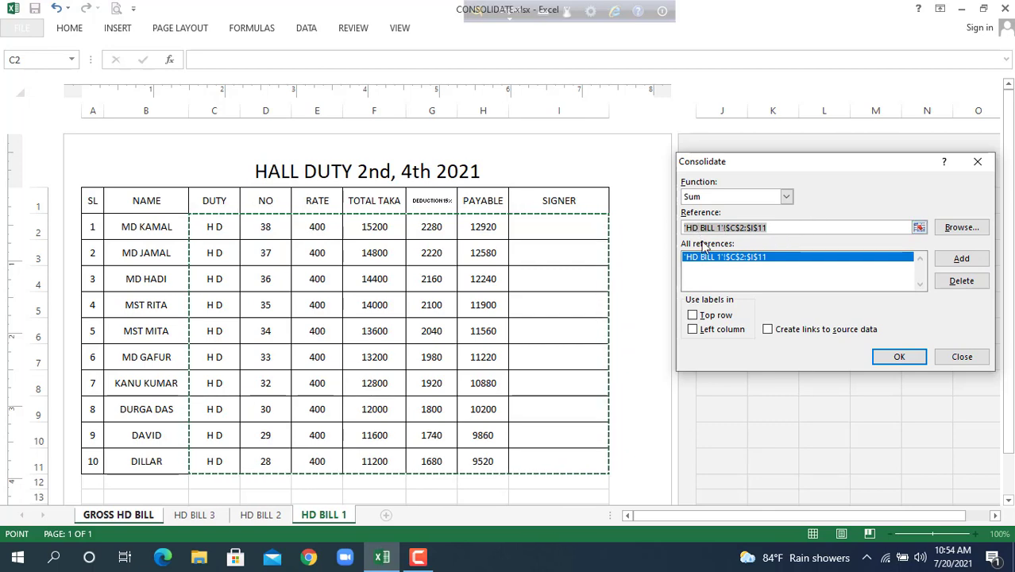
Add the same C2:I11 range from HD BILL 2 and HD BILL 3 to the references.
{"action": "left_click", "coordinate": [788, 224]}
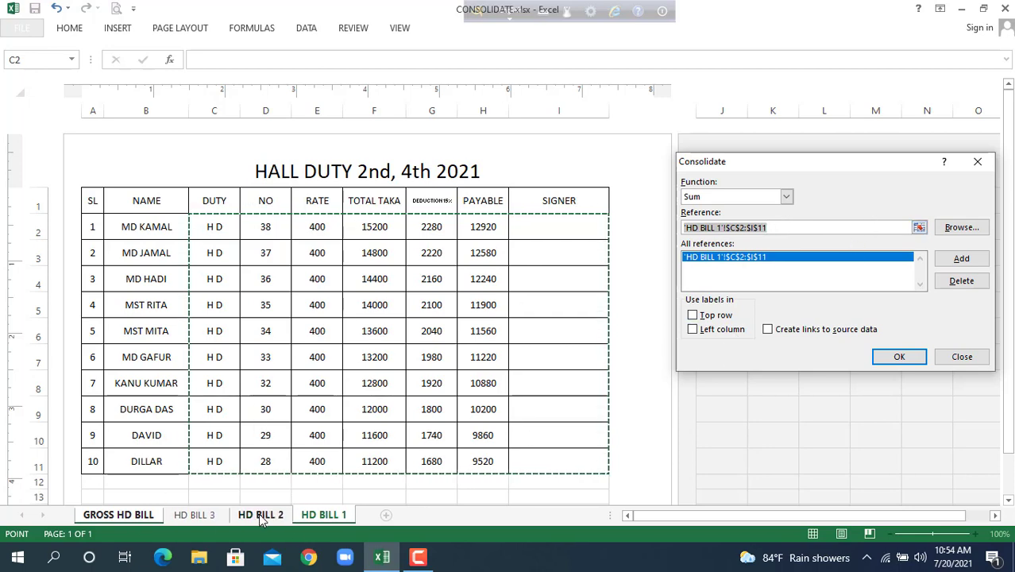
{"action": "left_click", "coordinate": [260, 515]}
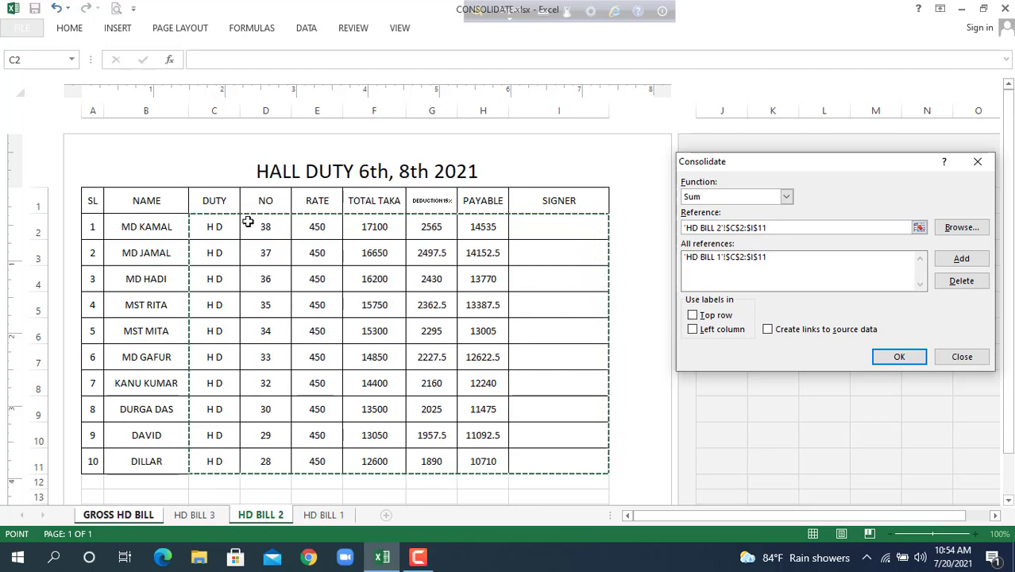
{"action": "left_click", "coordinate": [961, 259]}
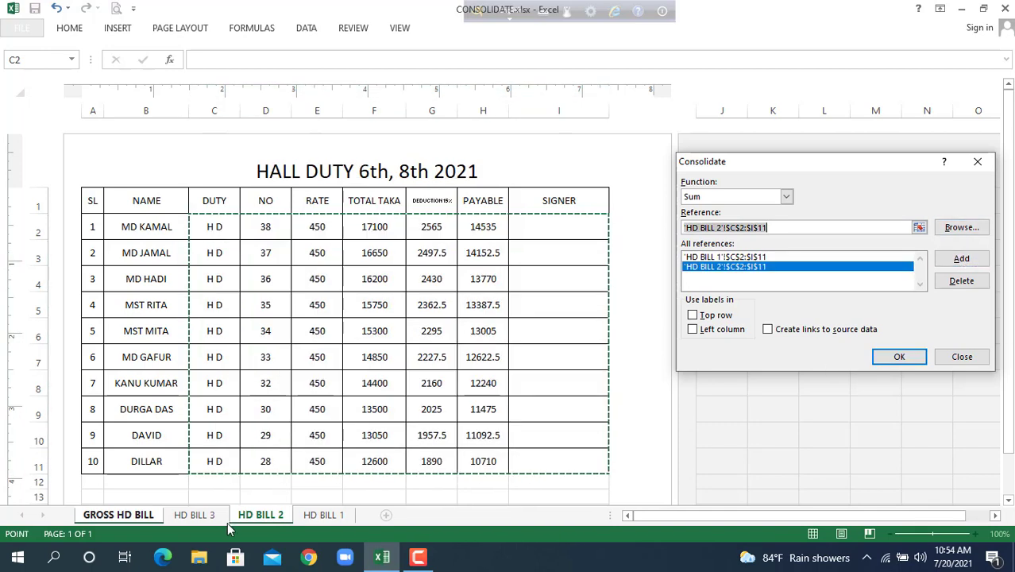
{"action": "left_click", "coordinate": [203, 516]}
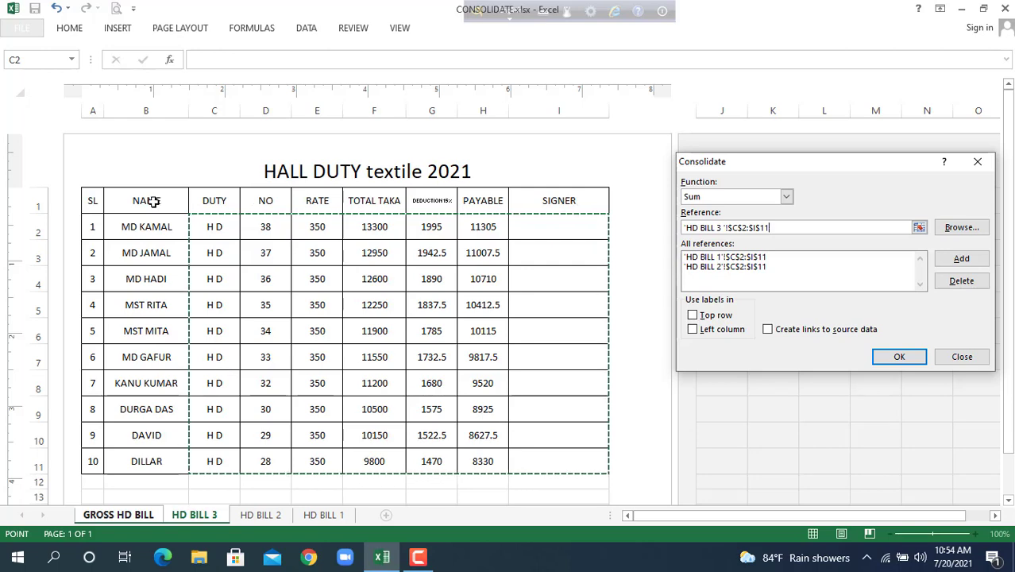
{"action": "left_click", "coordinate": [961, 259]}
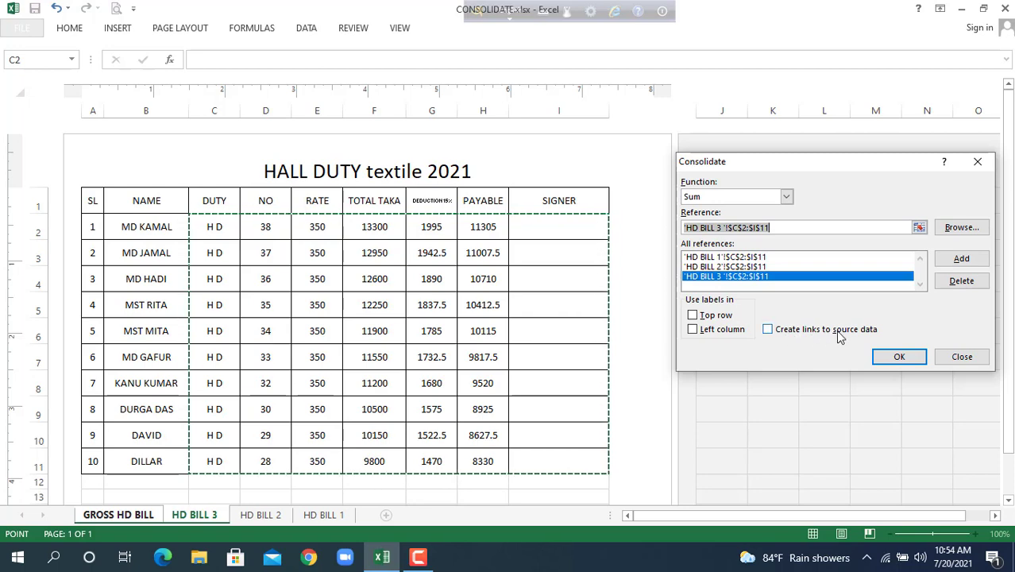
Enable 'Create links to source data' and run the Sum consolidation into GROSS HD BILL.
{"action": "left_click", "coordinate": [768, 330]}
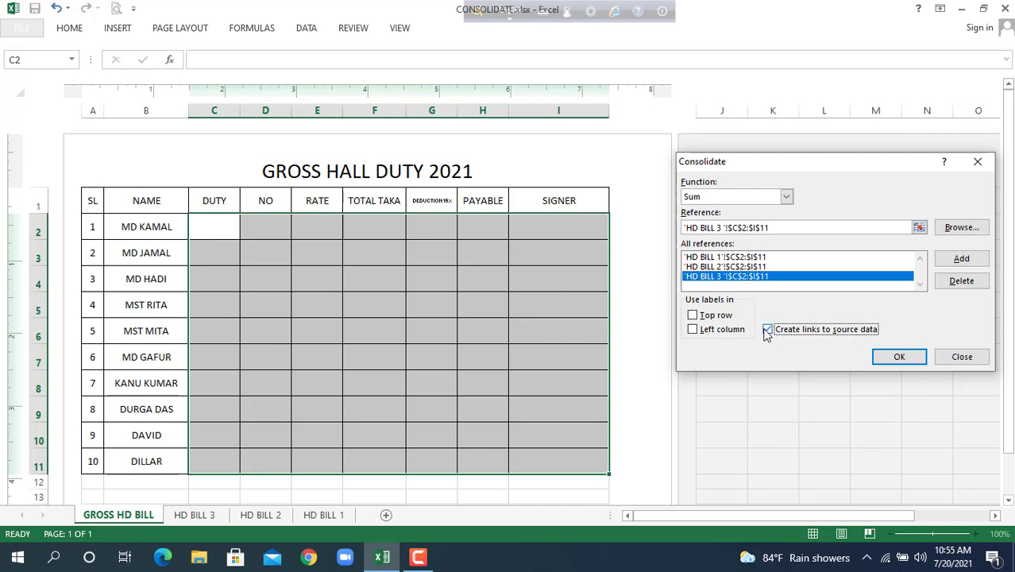
{"action": "left_click", "coordinate": [911, 361]}
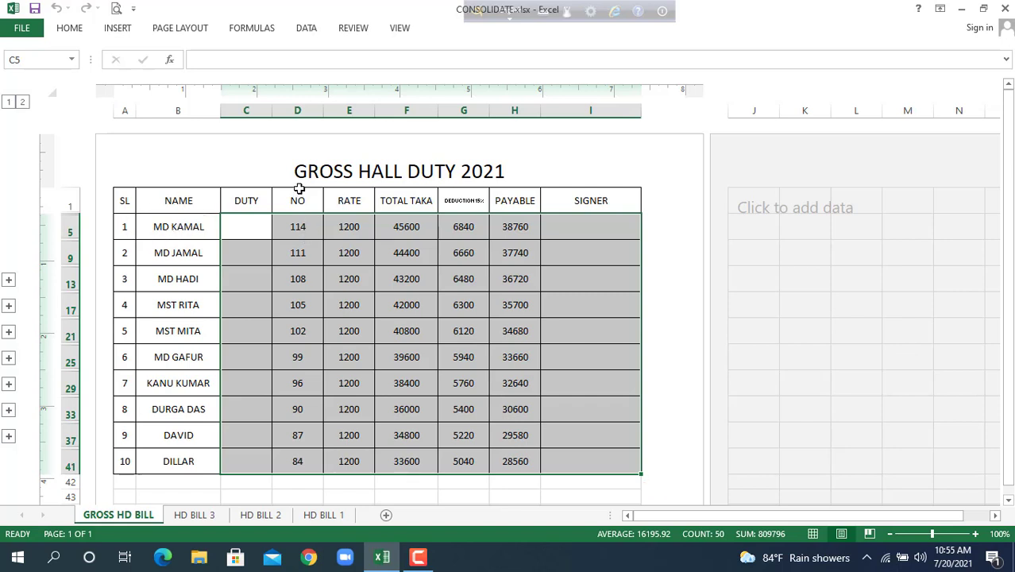
Compare MD KAMAL's gross NO total of 114 with HD BILL 1, 2 and 3, ending on HD BILL 1.
{"action": "left_click", "coordinate": [311, 228]}
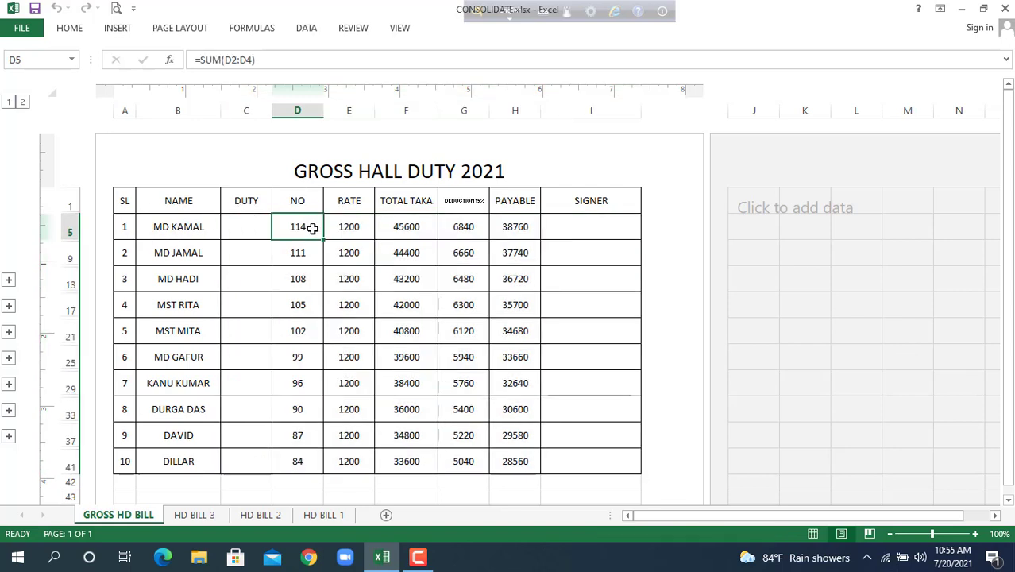
{"action": "left_click", "coordinate": [337, 516]}
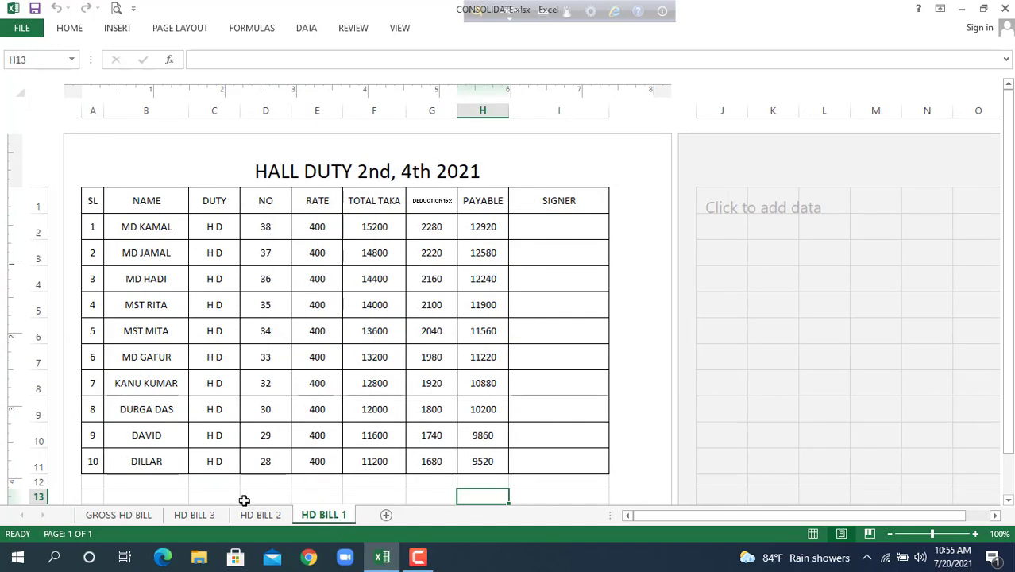
{"action": "left_click", "coordinate": [252, 518]}
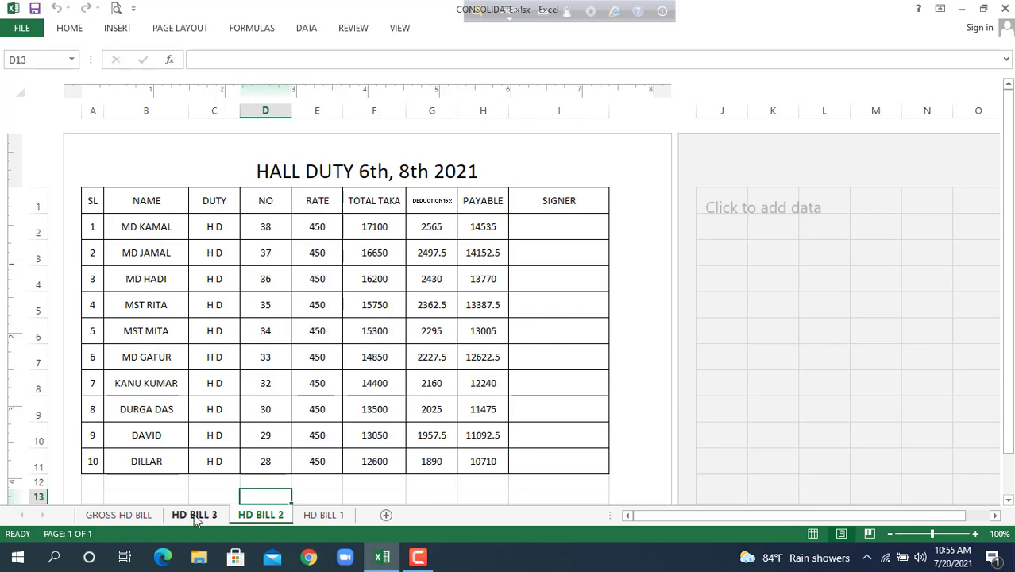
{"action": "left_click", "coordinate": [200, 513]}
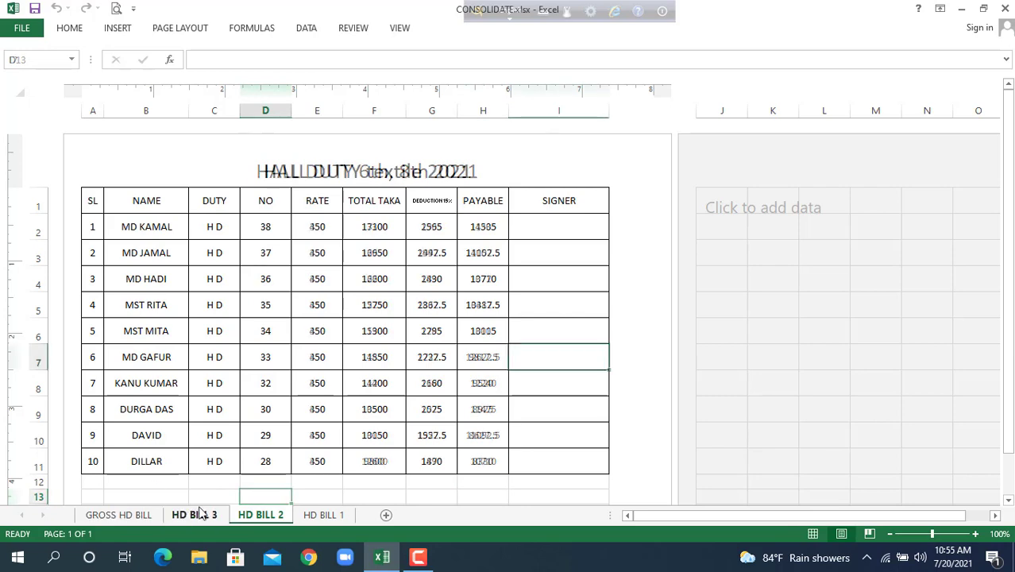
{"action": "left_click", "coordinate": [120, 516]}
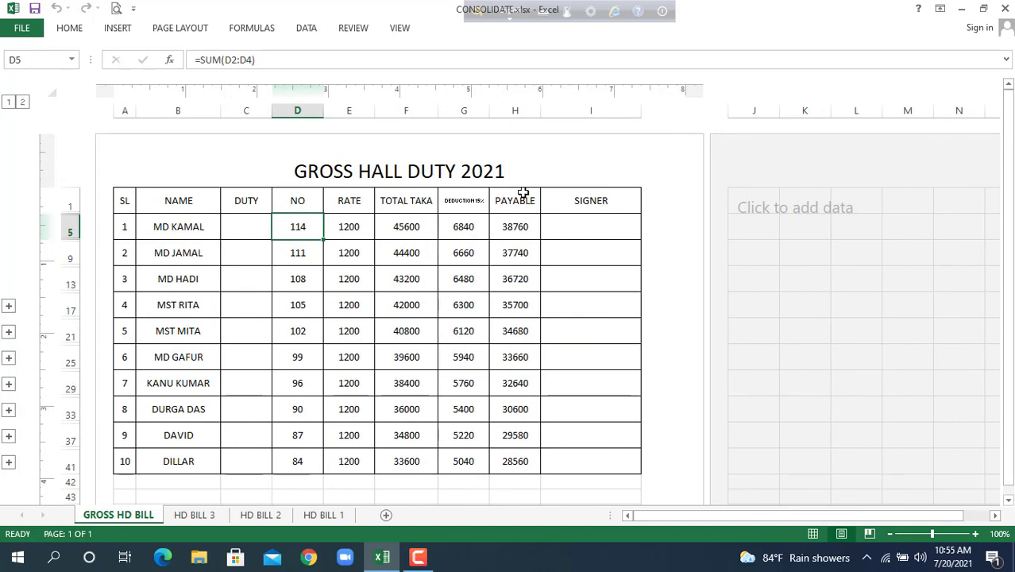
{"action": "left_click", "coordinate": [333, 517]}
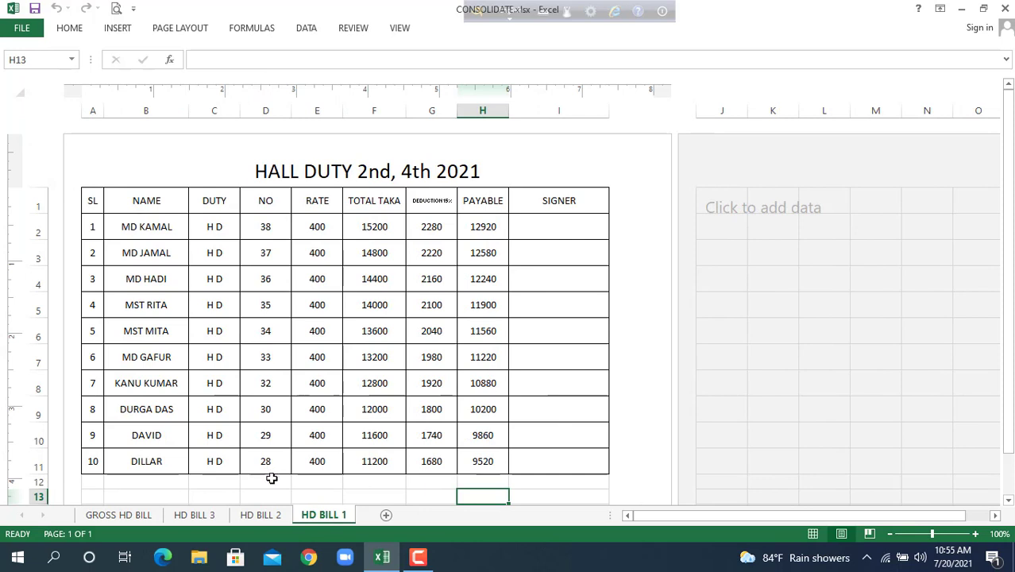
{"action": "left_click", "coordinate": [261, 514]}
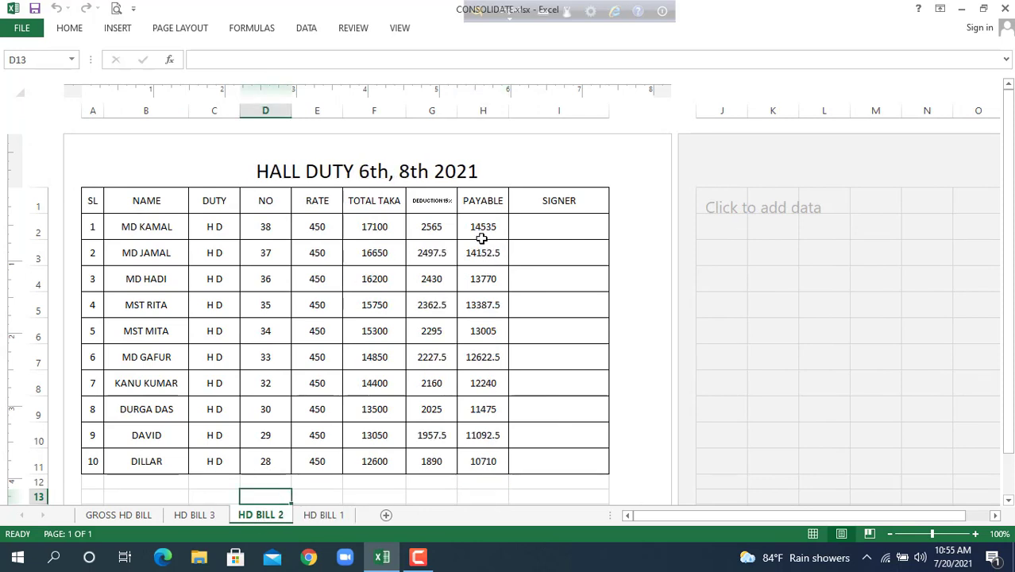
{"action": "left_click", "coordinate": [205, 516]}
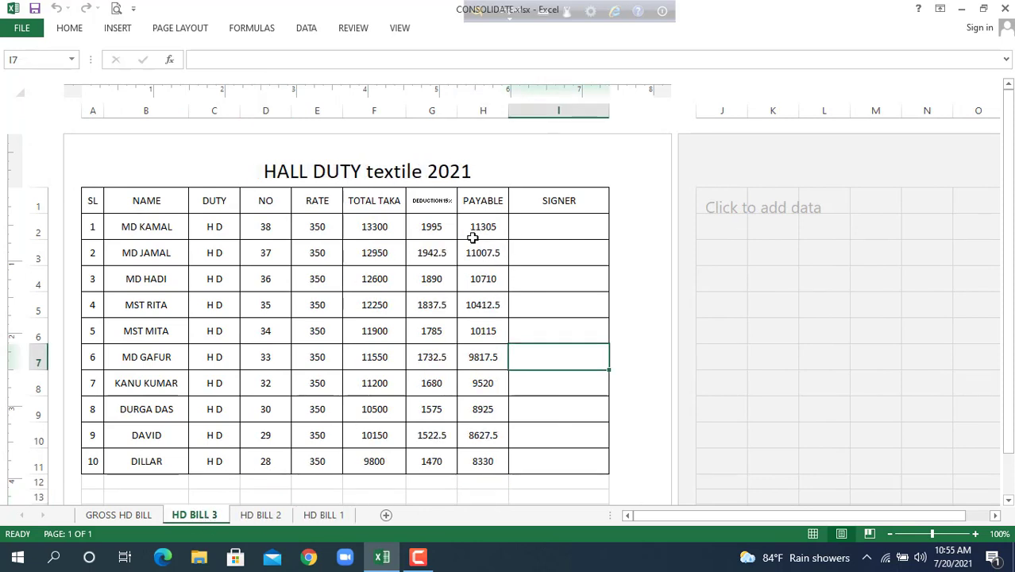
{"action": "left_click", "coordinate": [115, 515]}
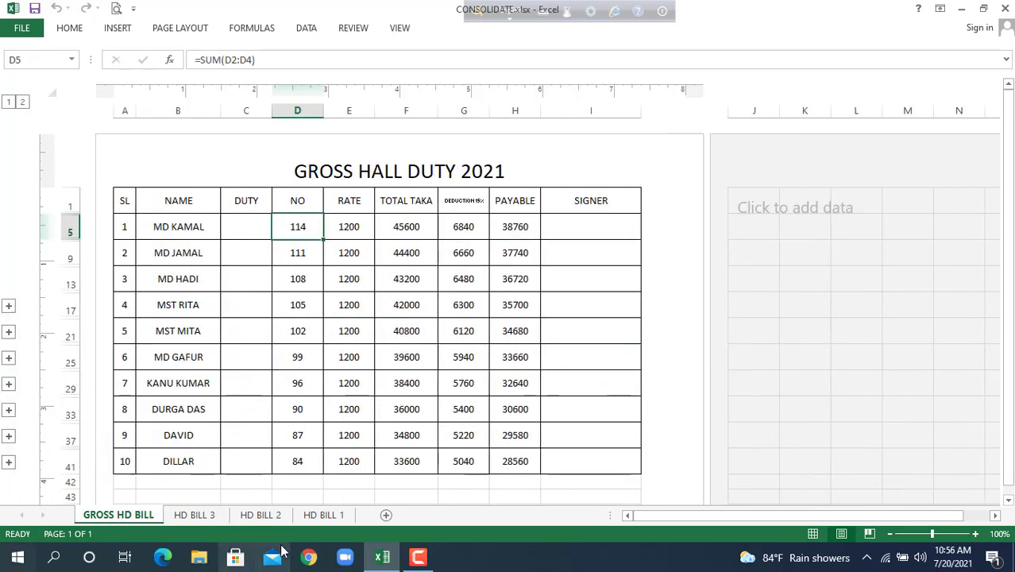
{"action": "left_click", "coordinate": [311, 514]}
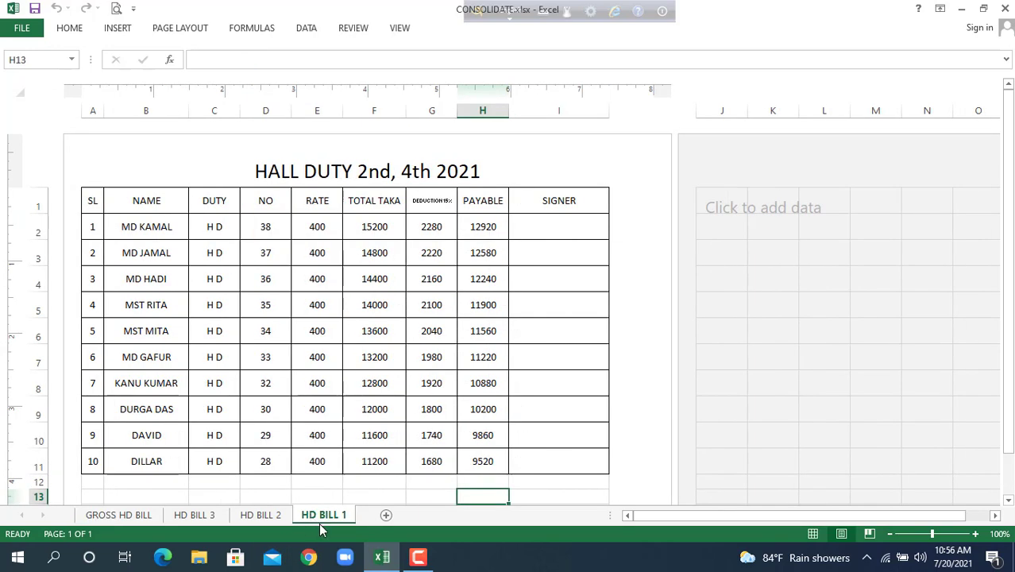
Change MD KAMAL's NO in D2 of HD BILL 1 to 37 and check GROSS shows 113.
{"action": "left_click", "coordinate": [272, 229]}
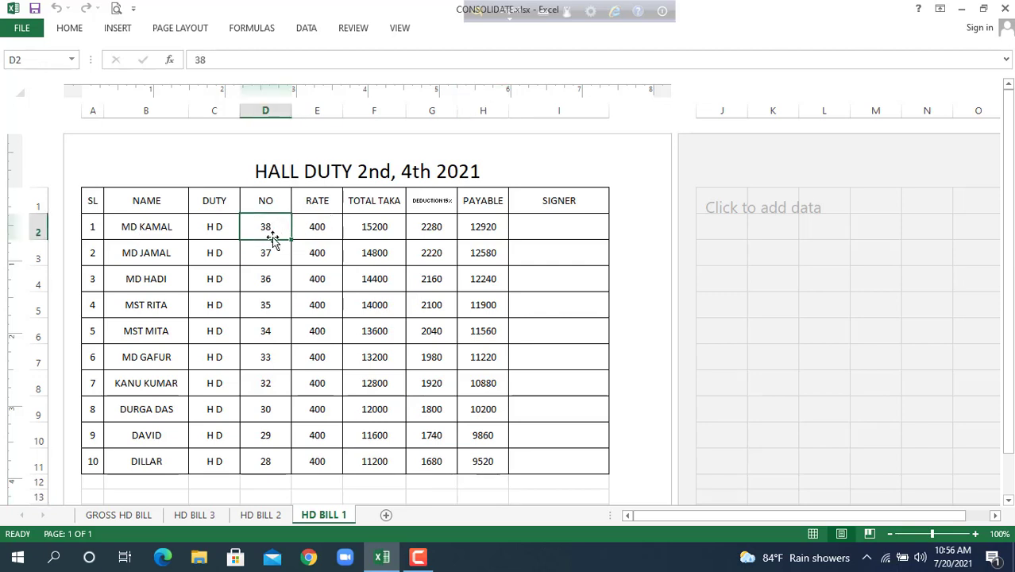
{"action": "type", "text": "37"}
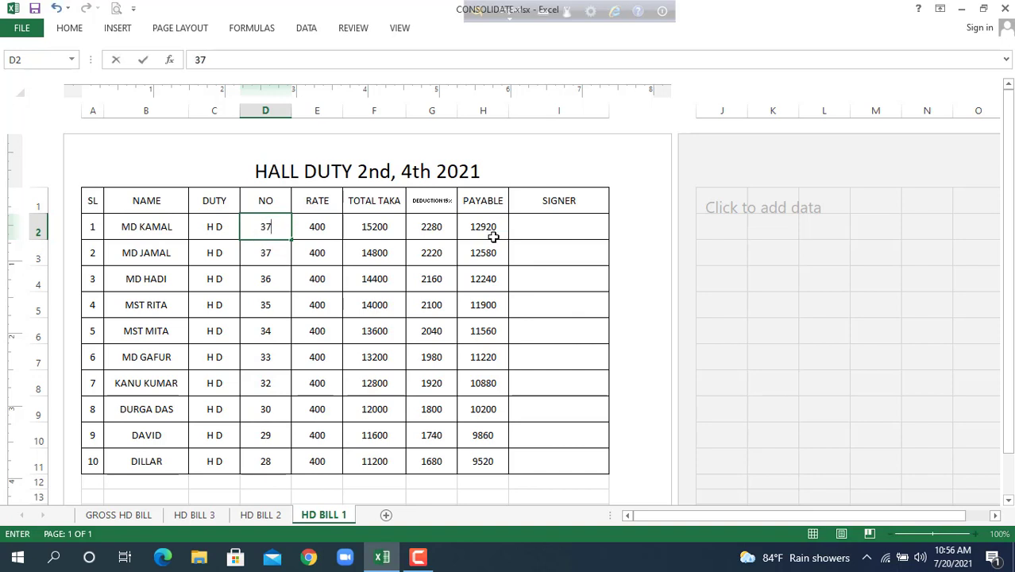
{"action": "left_click", "coordinate": [120, 515]}
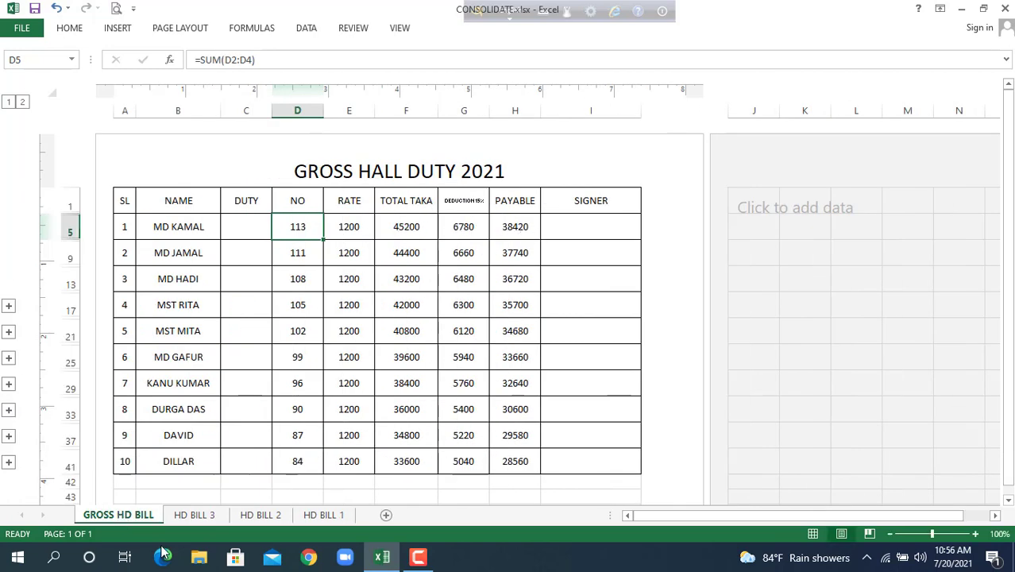